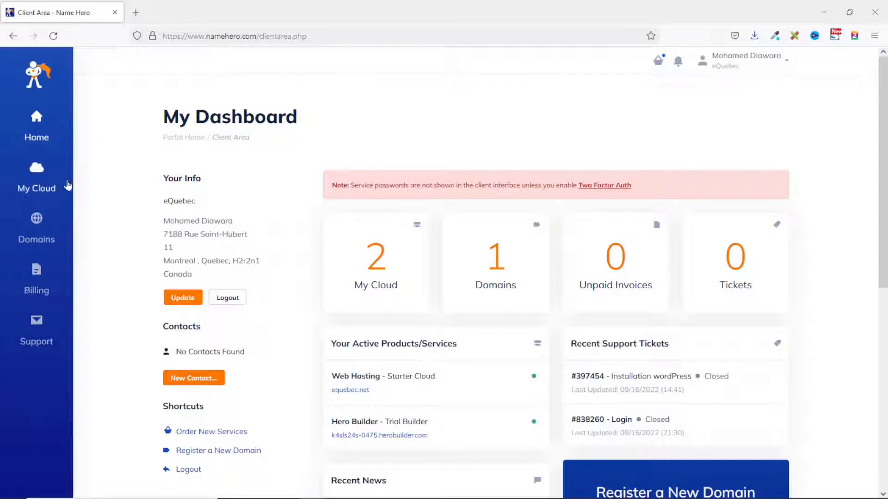
Log in to cPanel for the Web Hosting - Starter Cloud service
mouse_move(43, 187)
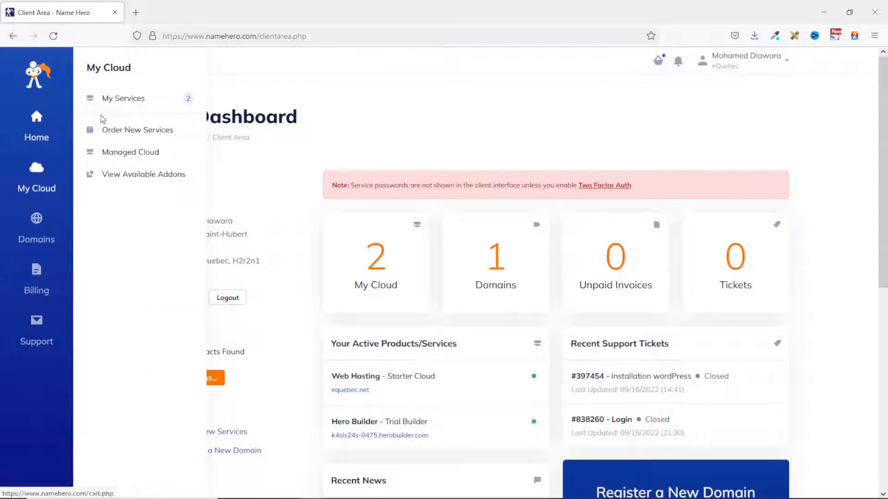
left_click(137, 102)
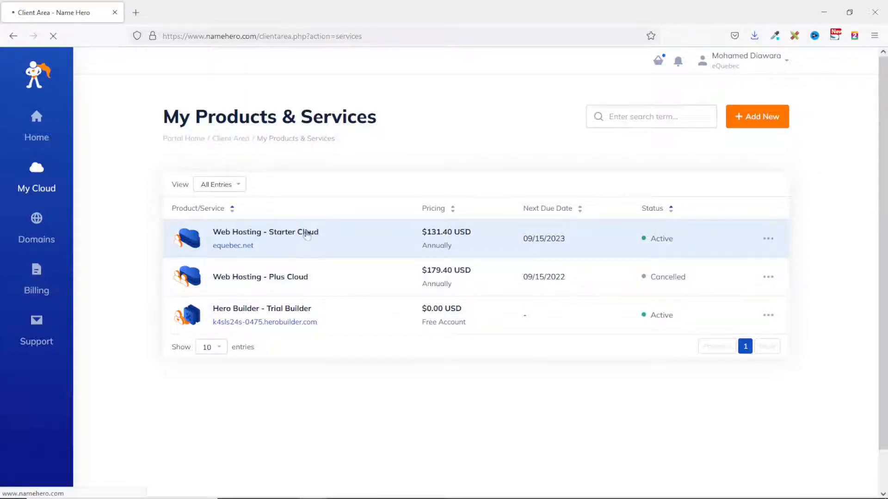
left_click(306, 234)
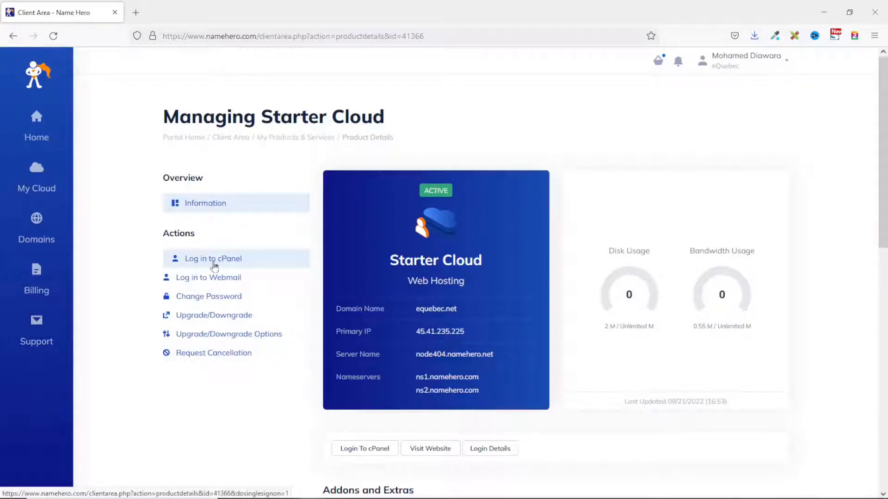
left_click(214, 263)
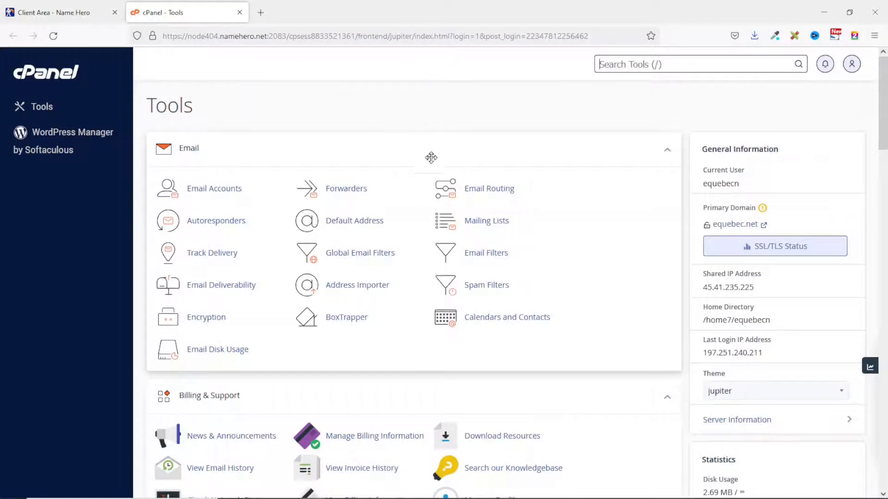
Open Softaculous Apps Installer from cPanel's Software section
scroll(462, 157, "down", 15)
scroll(484, 165, "down", 5)
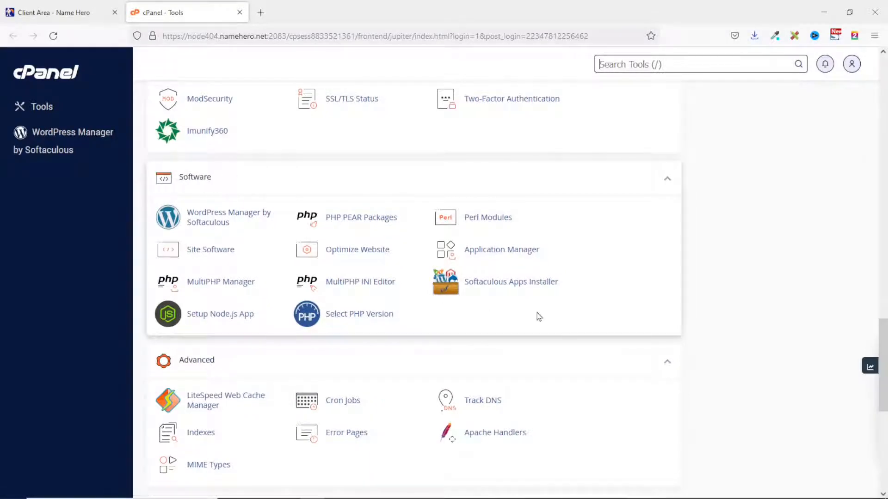
left_click(502, 292)
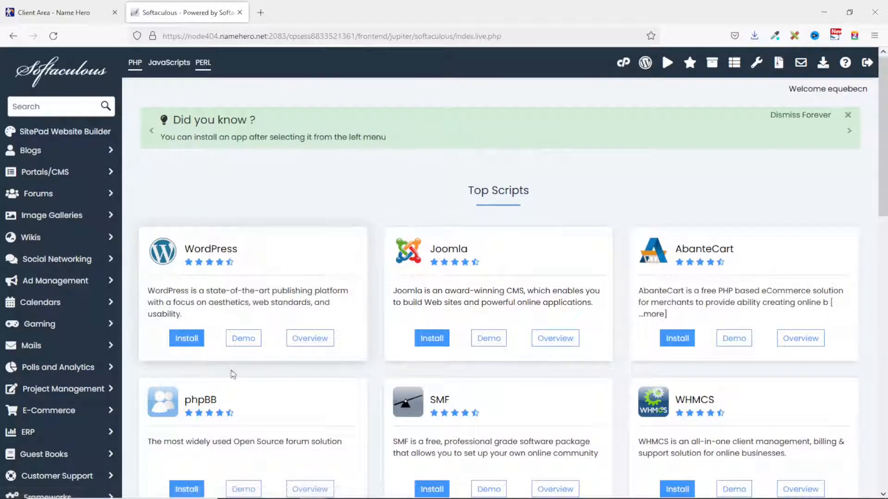
Look through the top scripts and the Blogs category, and open the WordPress installation form
scroll(788, 402, "down", 7)
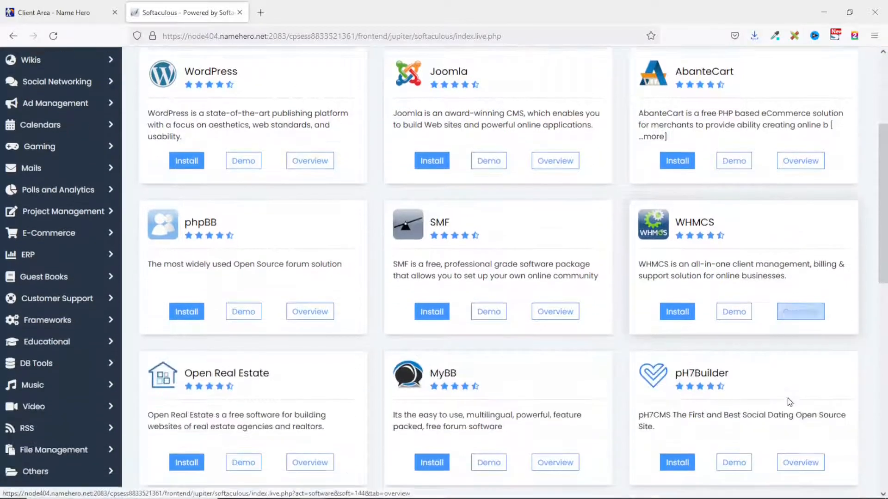
scroll(788, 403, "up", 5)
scroll(788, 402, "up", 2)
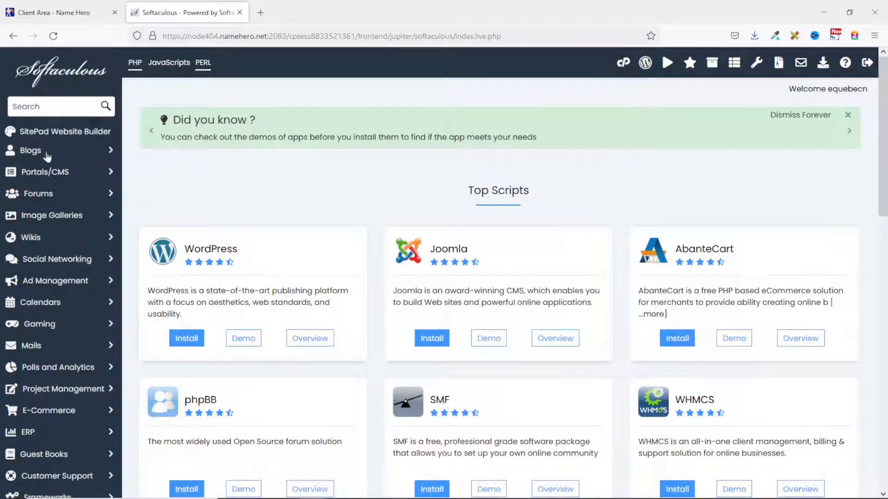
left_click(47, 154)
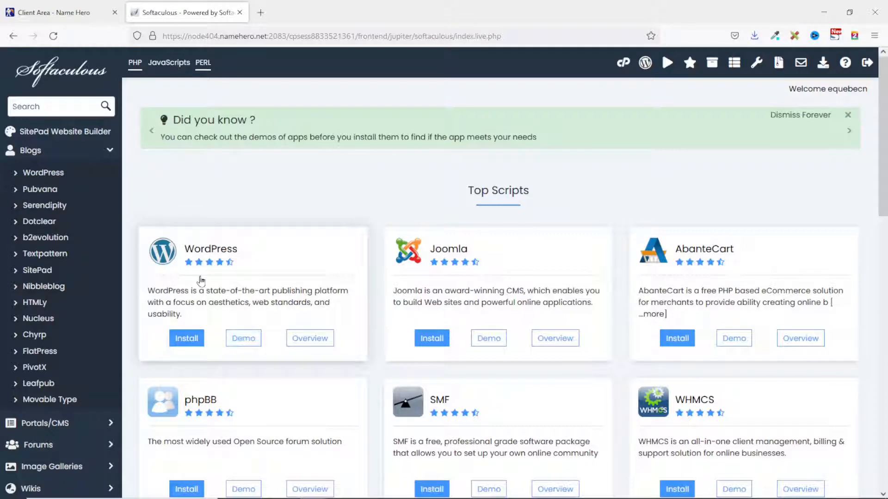
left_click(184, 341)
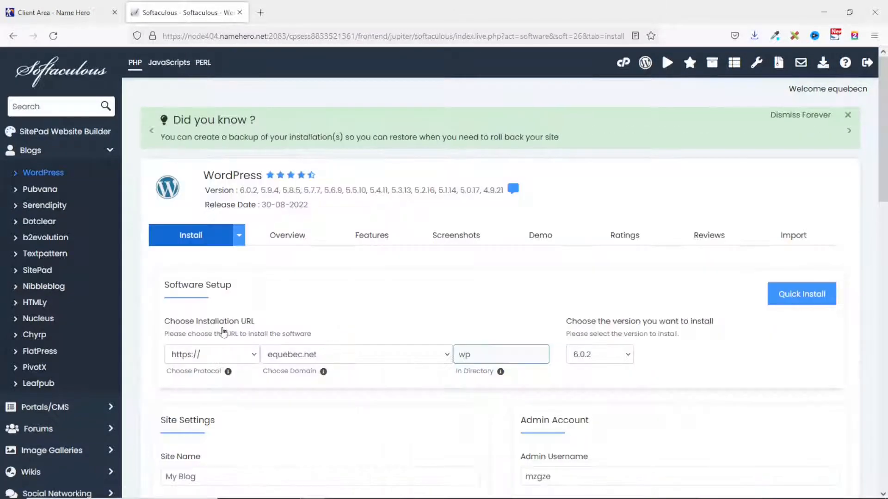
left_click(202, 359)
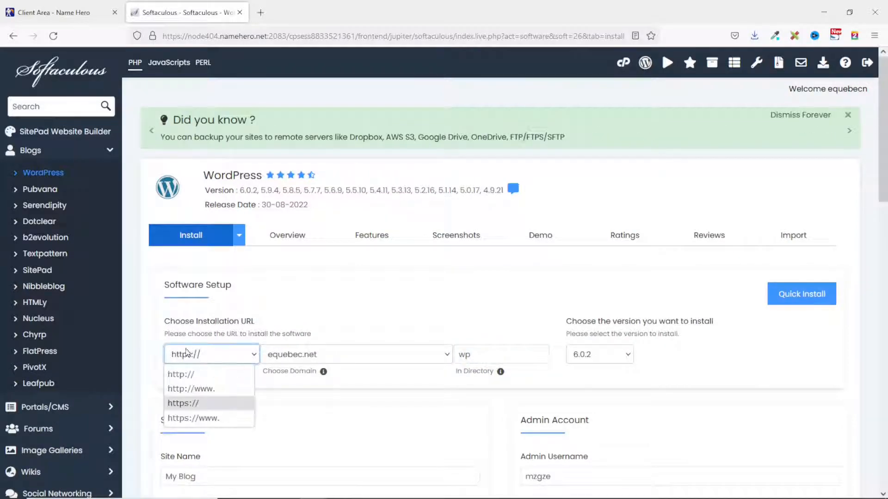
left_click(204, 357)
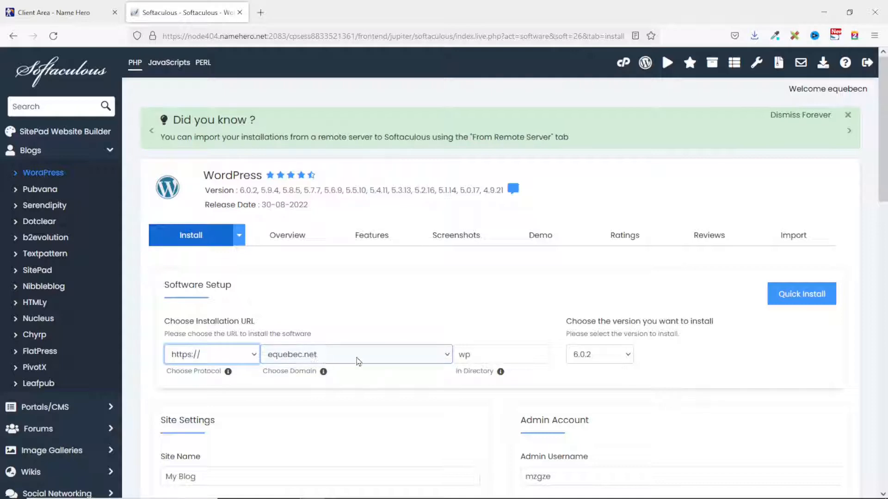
left_click(375, 360)
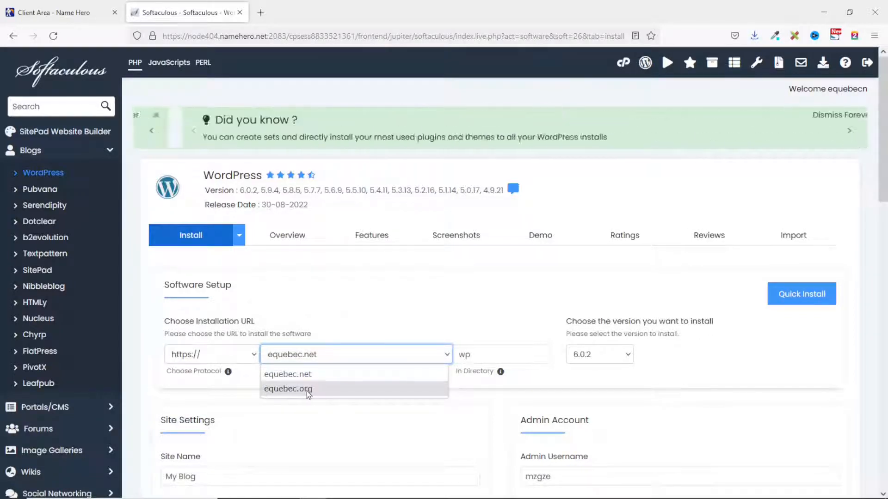
left_click(308, 390)
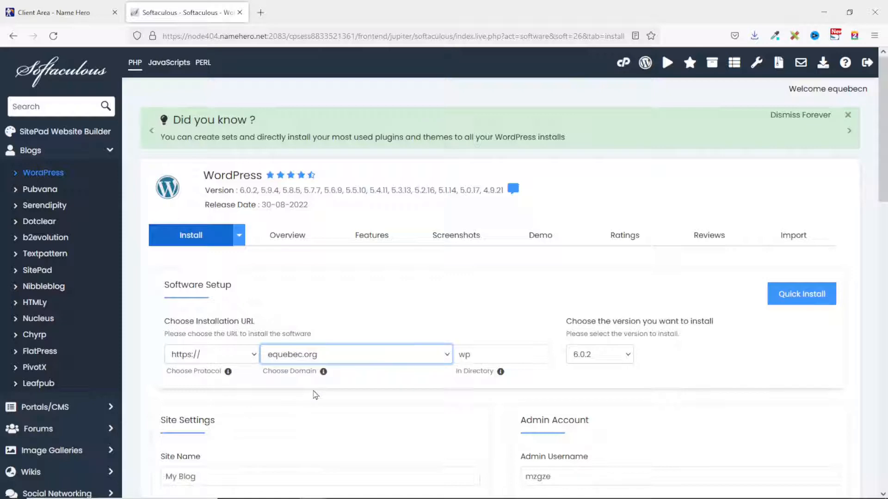
left_click(475, 361)
left_click(493, 356)
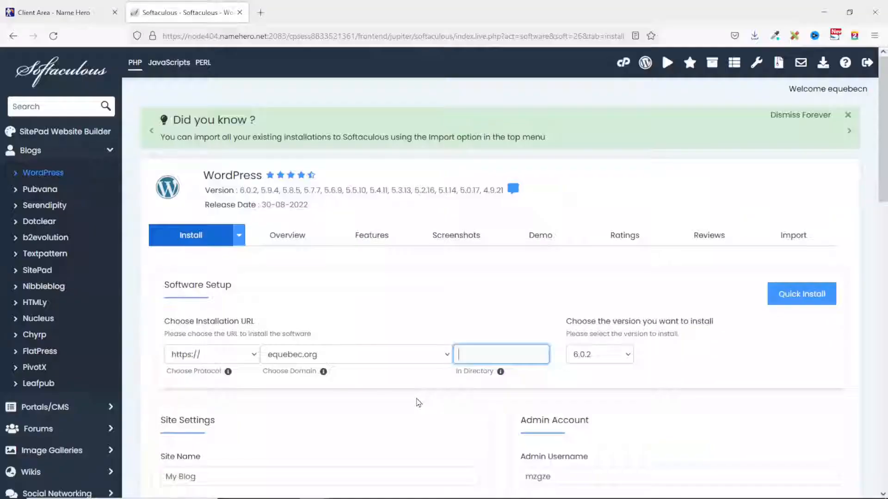
Replace the suggested admin username in the Admin Account section with the site owner's username
scroll(418, 402, "down", 3)
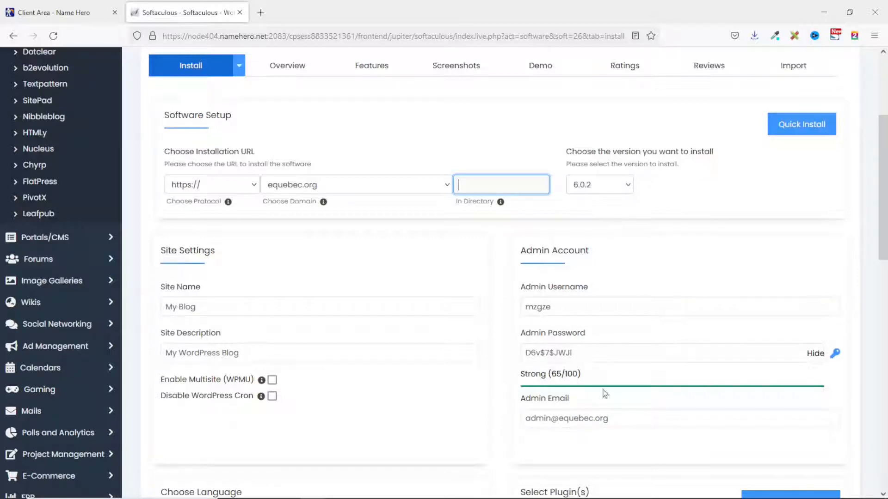
left_click_drag(581, 305, 508, 319)
type("Suadik")
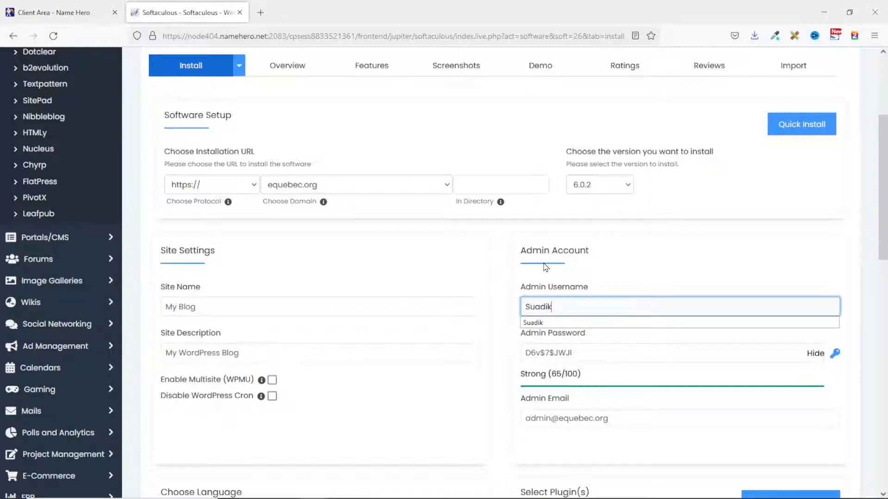
Replace the generated admin password with the account owner's own password
left_click_drag(588, 352, 515, 354)
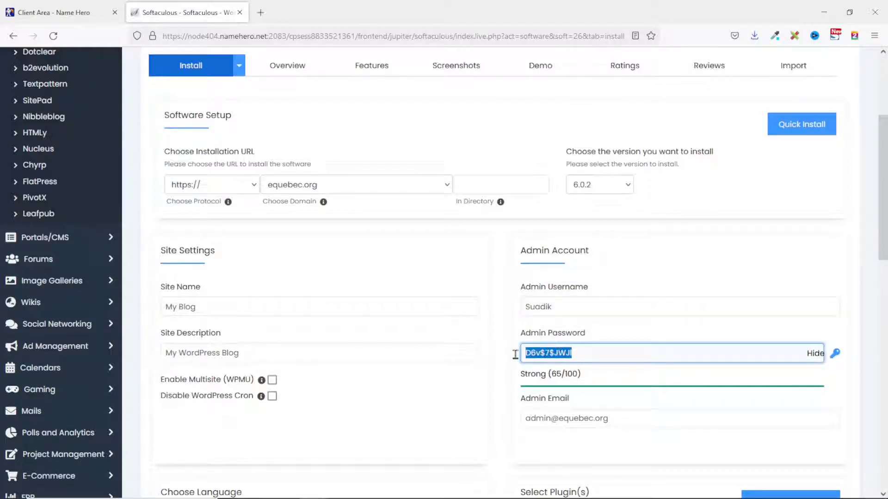
key("BackSpace")
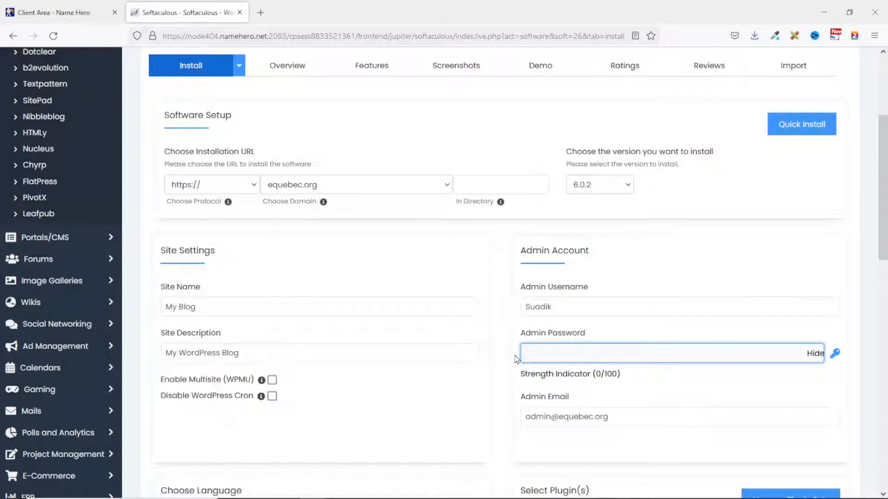
left_click(548, 350)
left_click(638, 357)
key("ctrl+v")
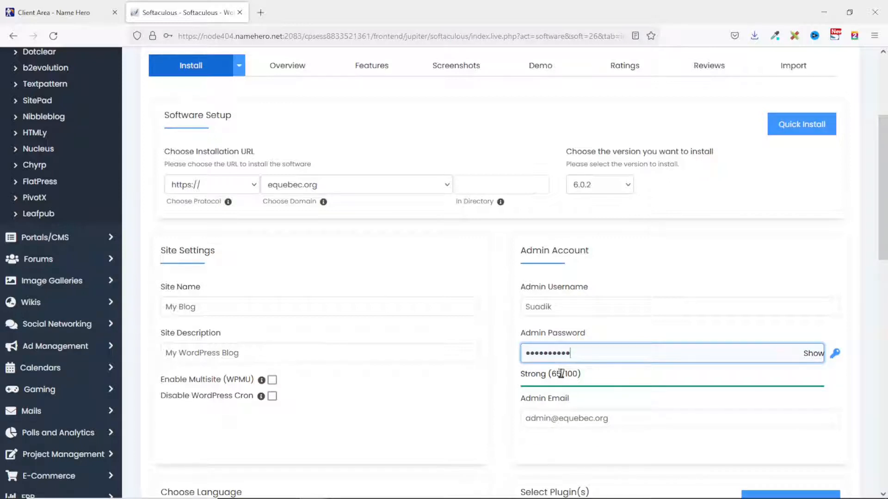
Replace the default admin email with the site owner's e-mail address
left_click(644, 422)
left_click_drag(605, 419, 523, 419)
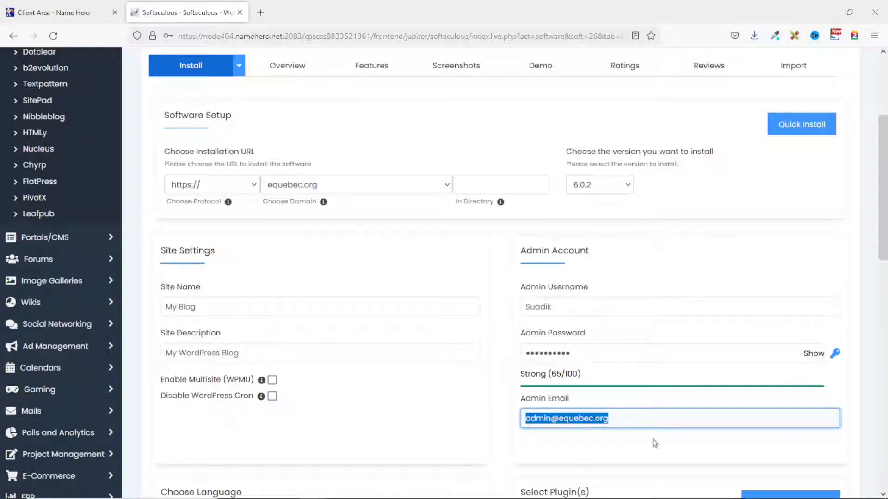
key("BackSpace")
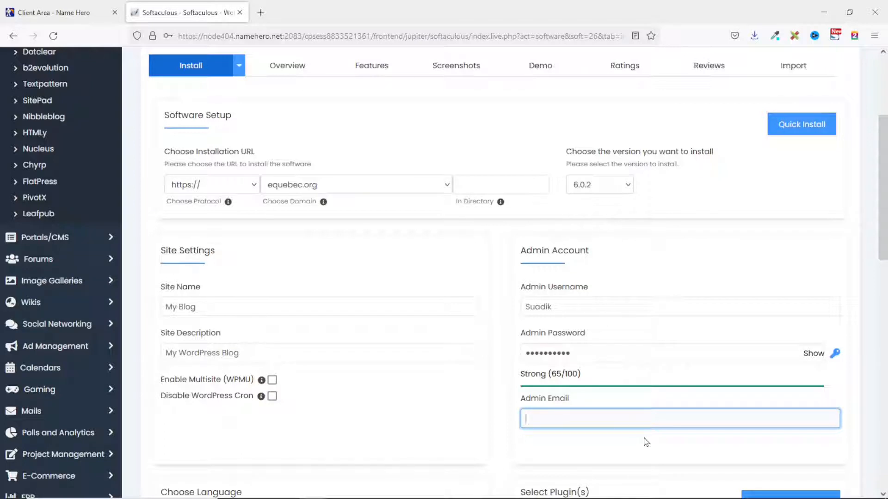
key("ctrl+v")
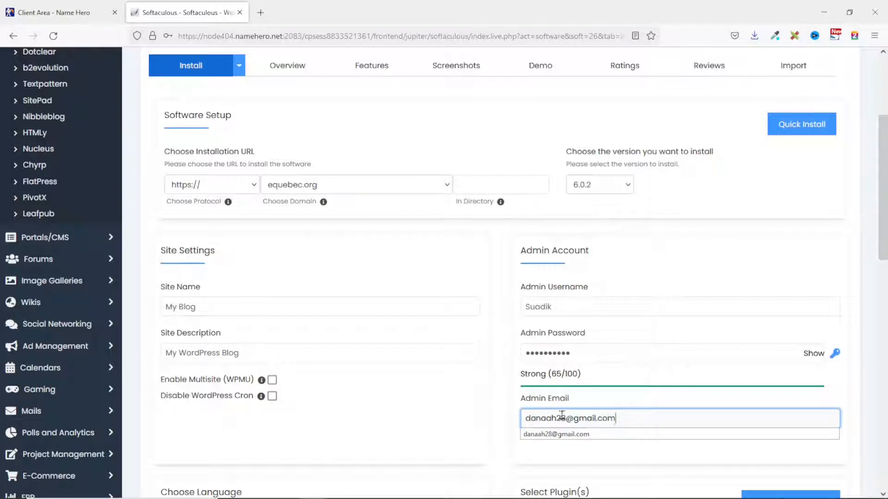
Keep English as the site language and install WordPress with no optional plugins selected
scroll(607, 418, "down", 3)
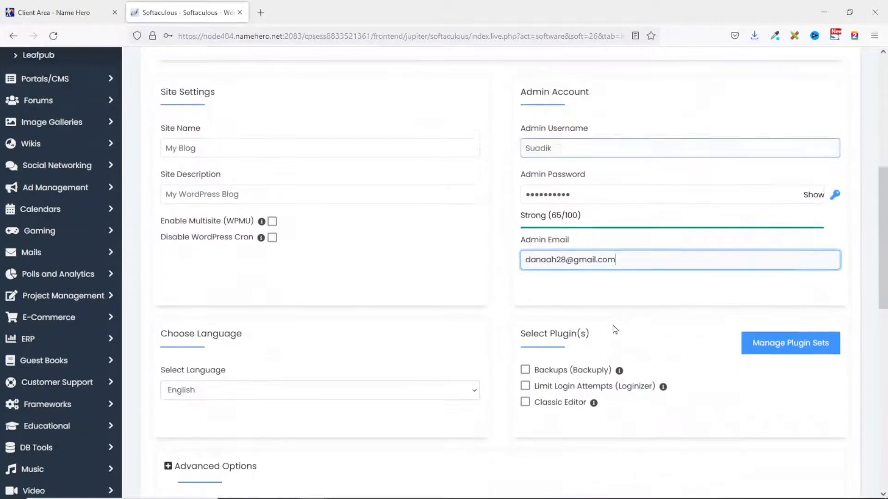
scroll(608, 330, "down", 2)
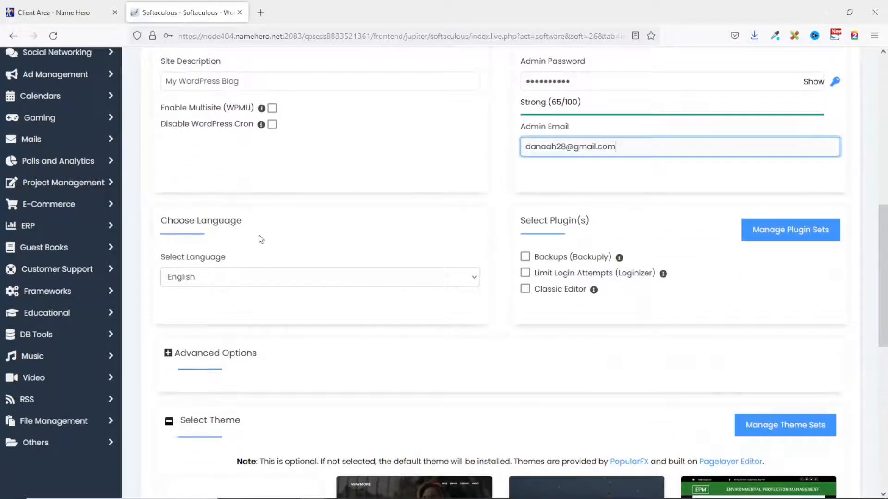
left_click(213, 279)
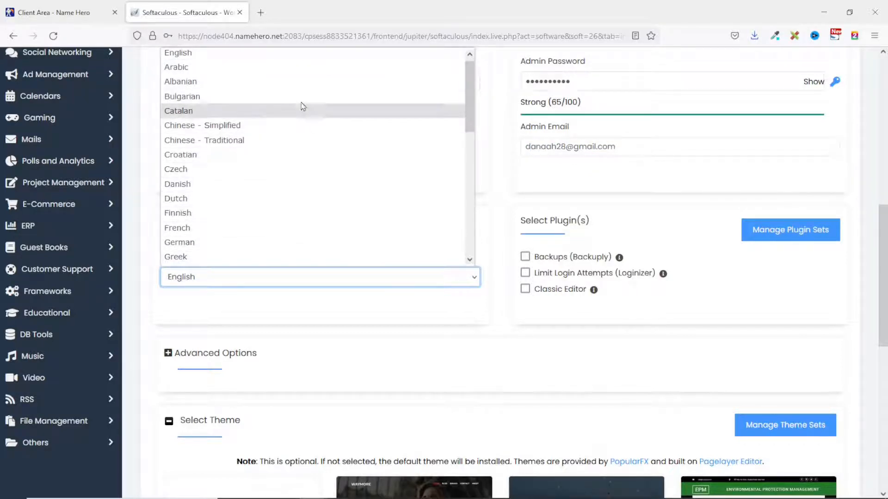
left_click(202, 279)
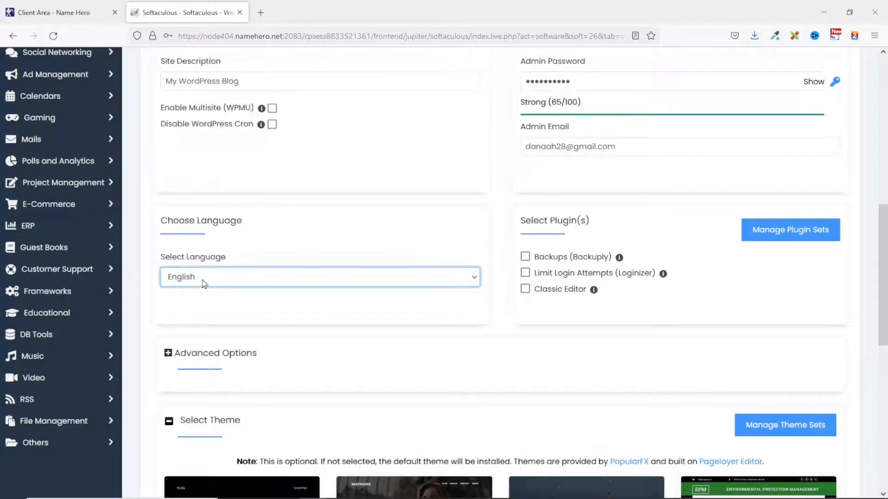
scroll(418, 357, "down", 9)
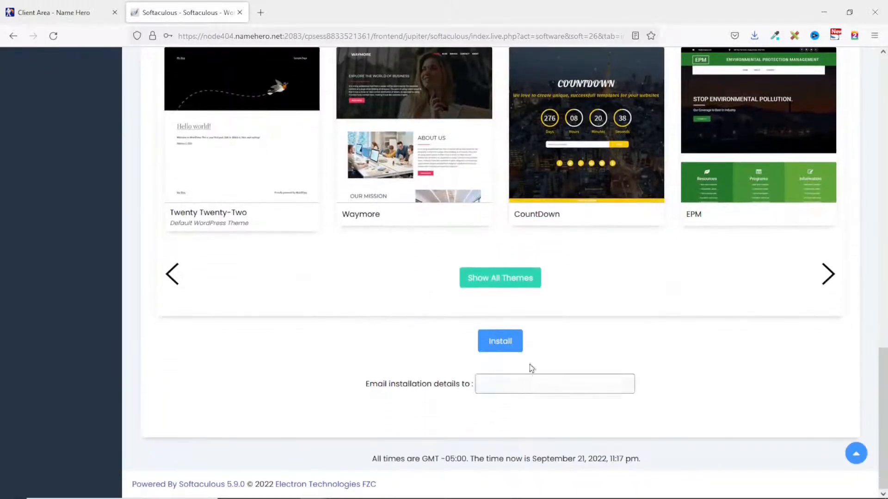
left_click(495, 348)
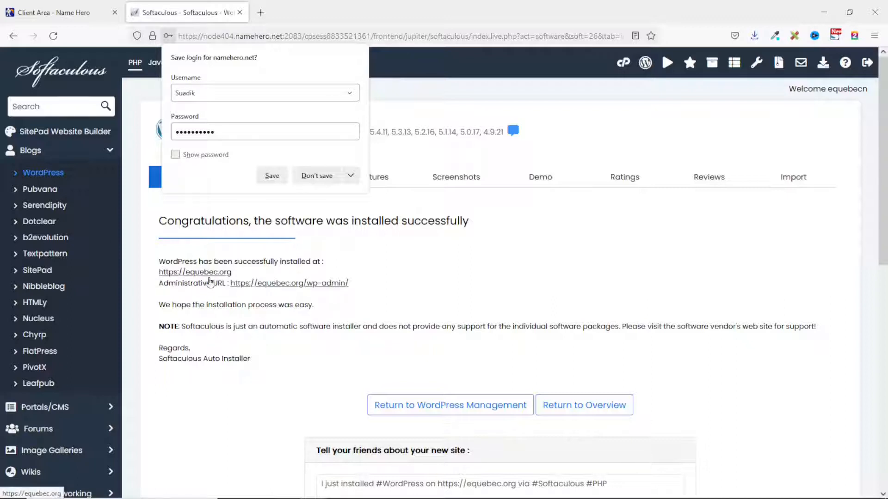
left_click(207, 277)
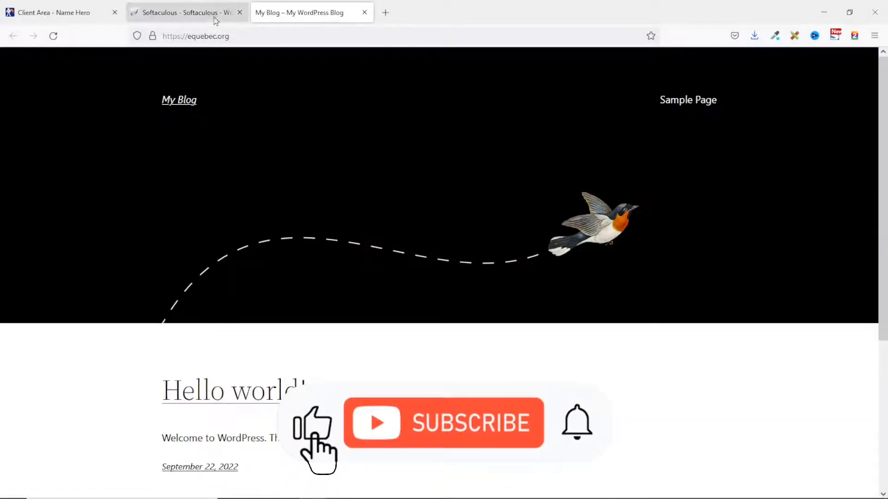
left_click(194, 10)
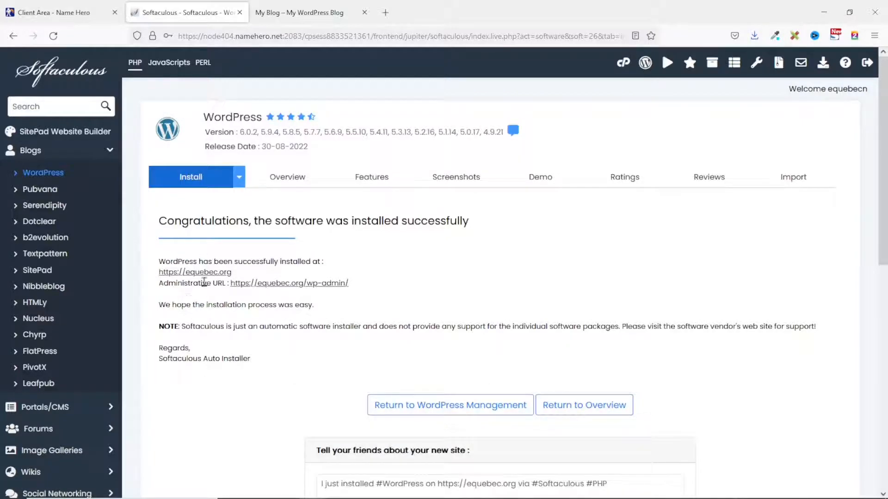
left_click(276, 14)
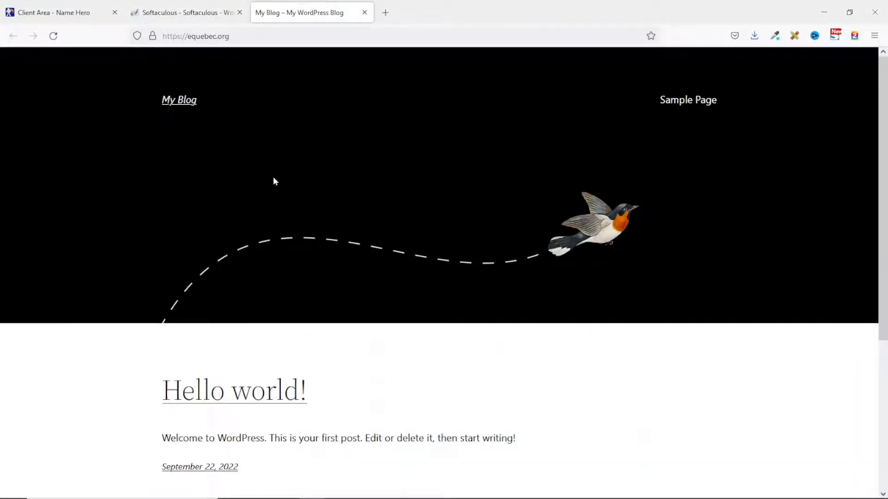
left_click(189, 14)
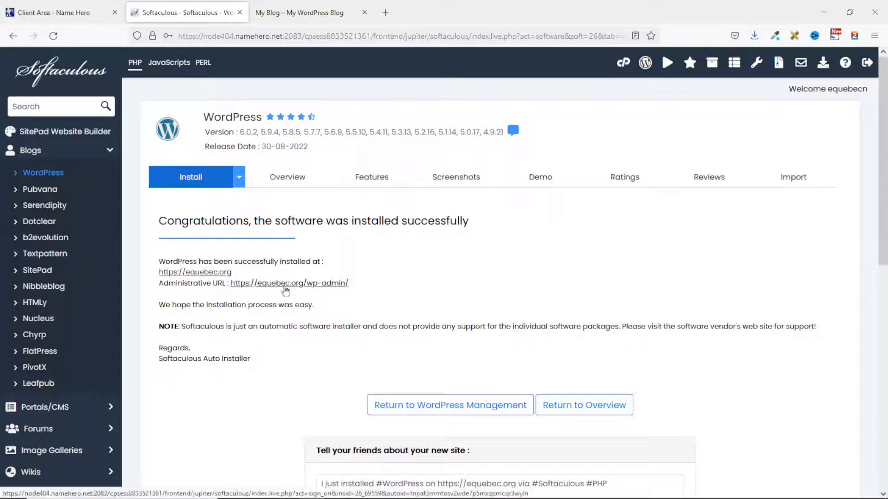
left_click(299, 17)
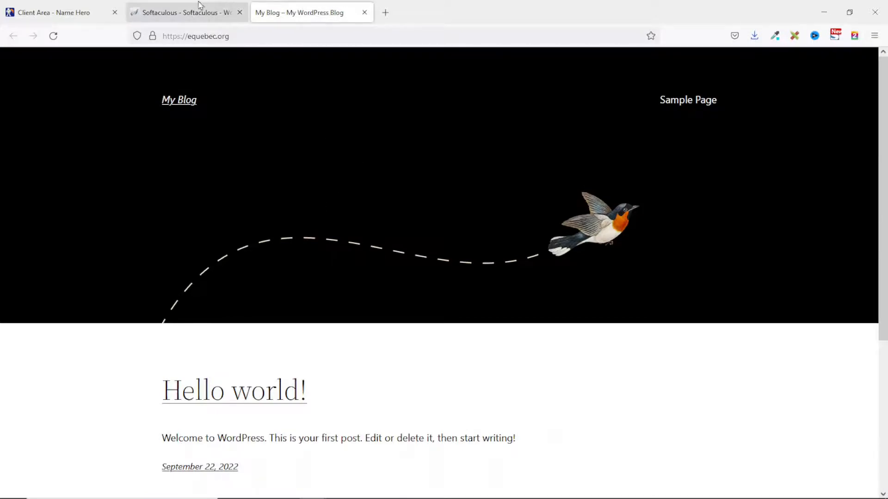
left_click(181, 13)
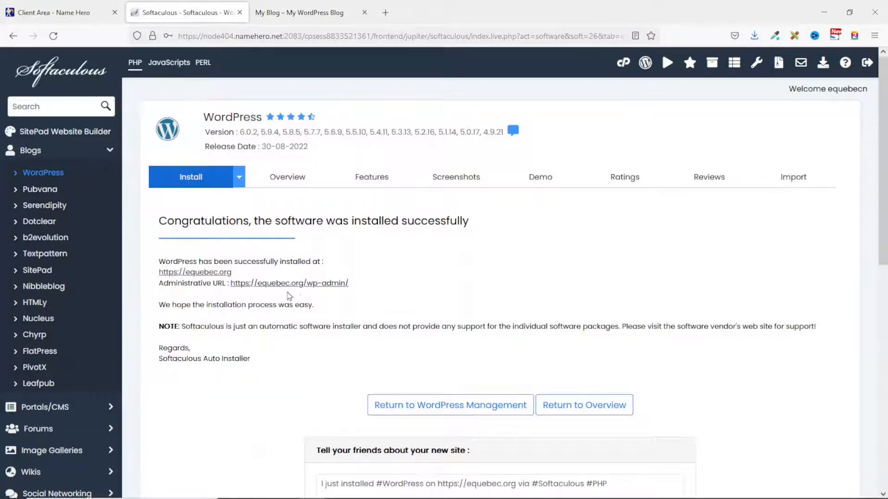
left_click(114, 12)
left_click(114, 13)
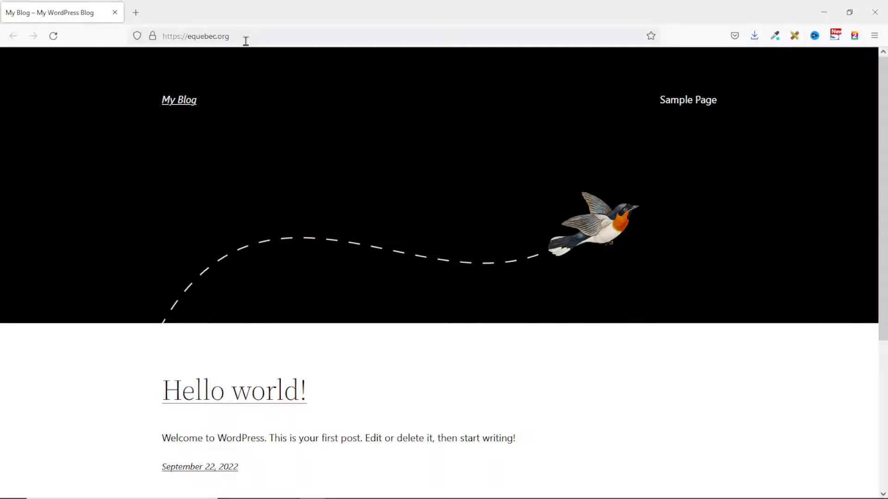
left_click(259, 36)
type("/")
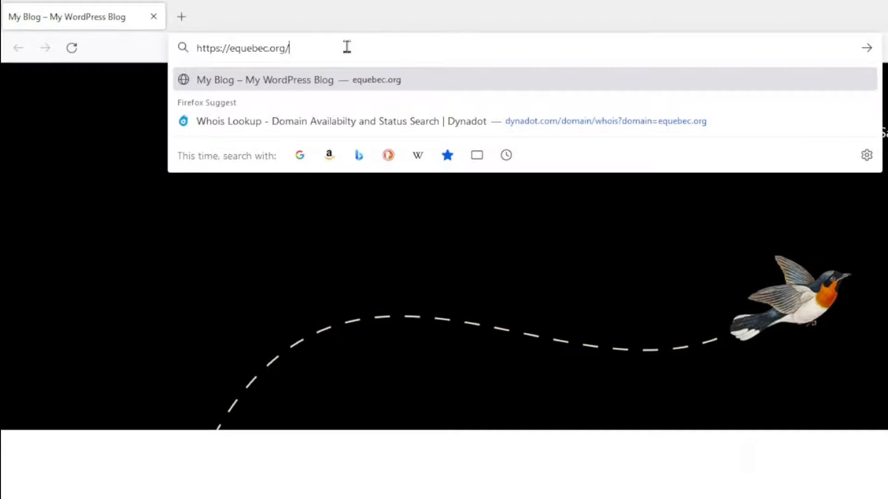
type("wp-admin")
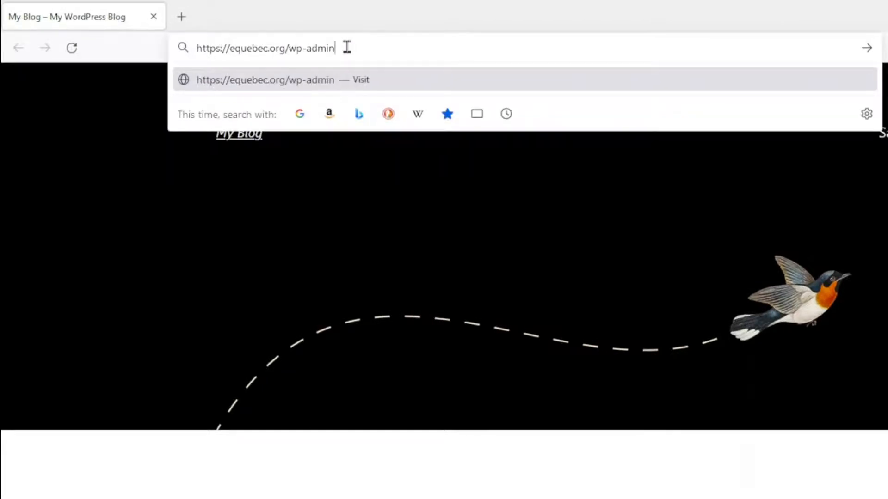
key("Return")
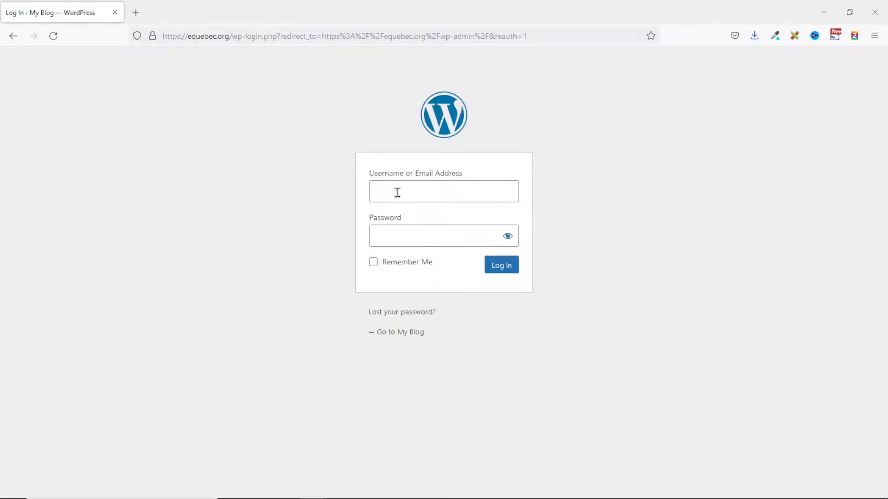
Log in to the WordPress admin with the administrator's username and the account password
left_click(407, 242)
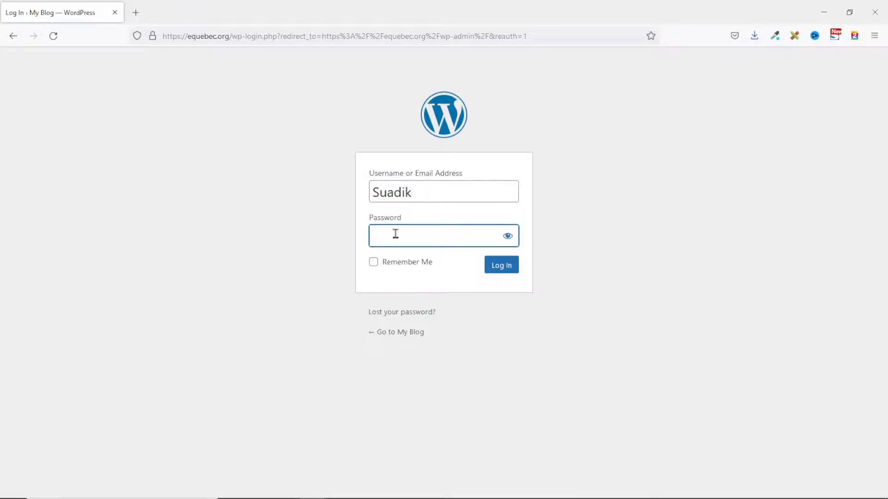
type("••")
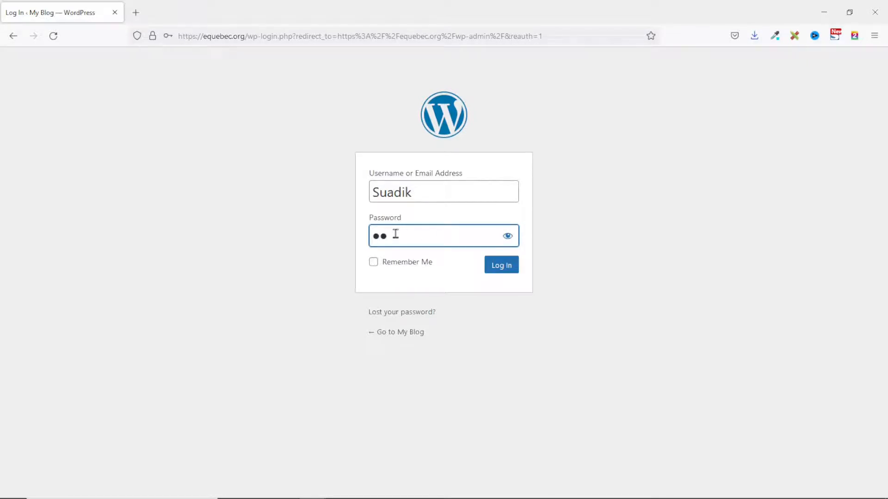
type("••••••••")
left_click(501, 270)
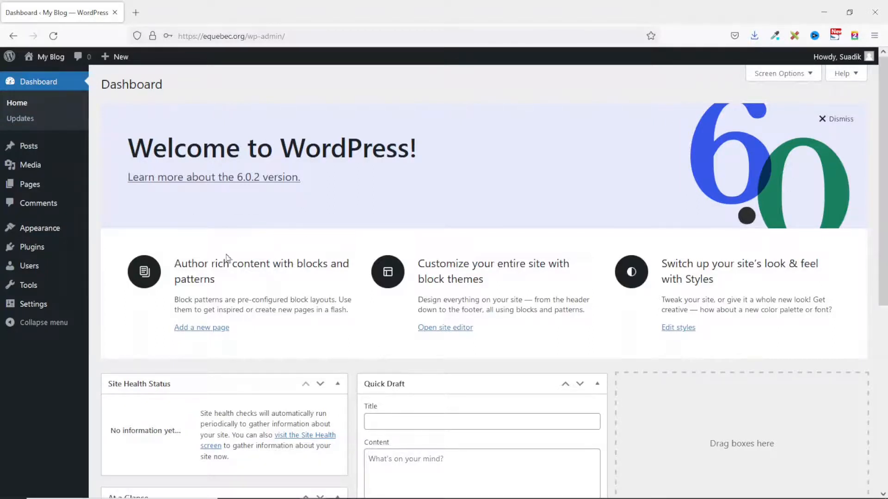
View the site's homepage in a separate tab from the dashboard, return to the dashboard and close the homepage
right_click(49, 58)
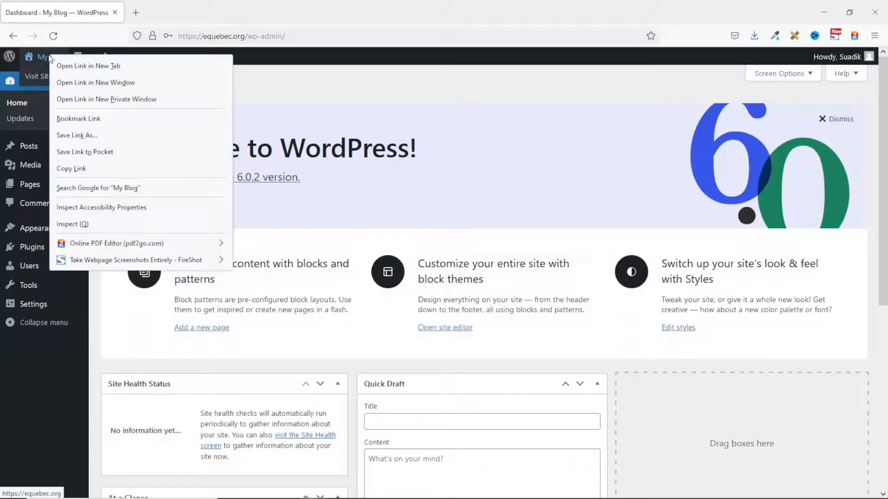
left_click(134, 66)
left_click(176, 14)
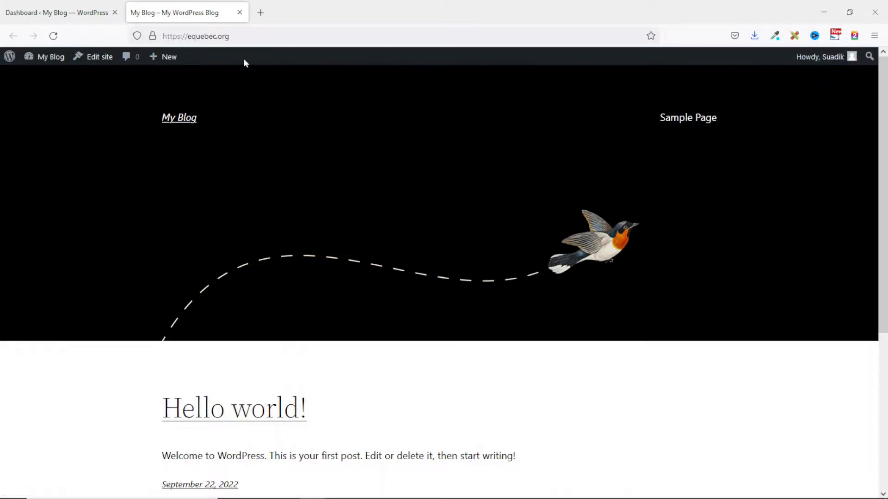
left_click(64, 14)
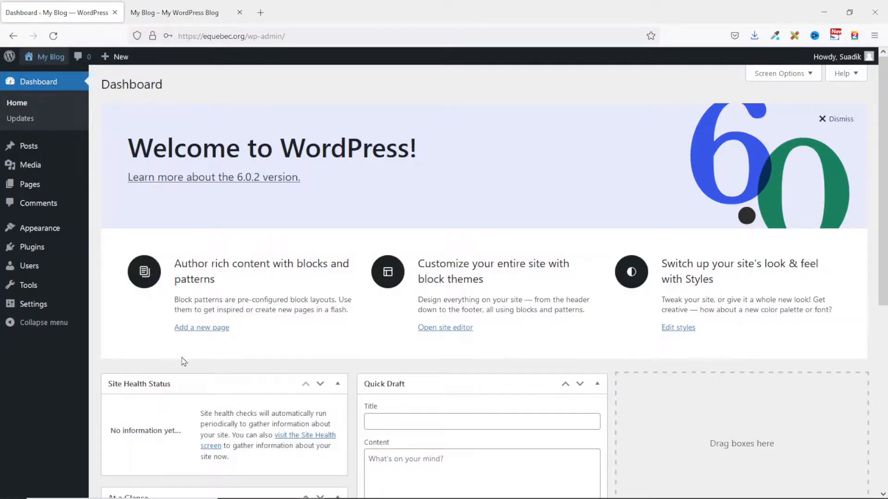
left_click(239, 13)
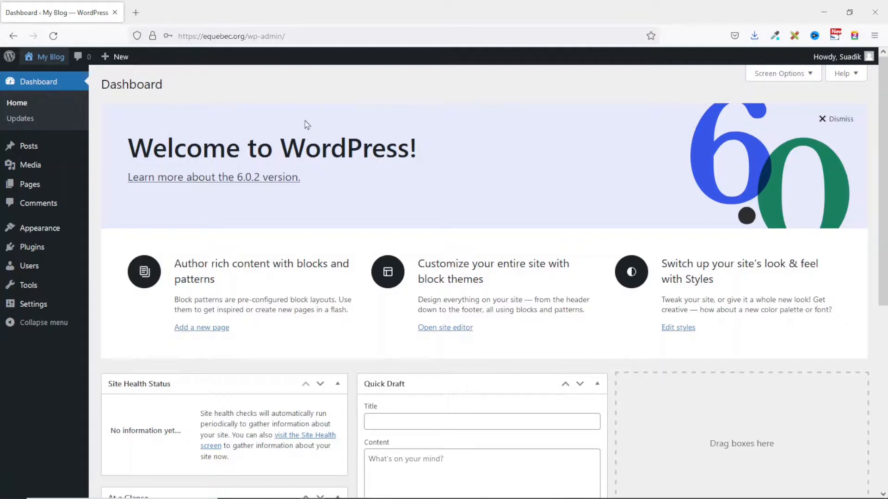